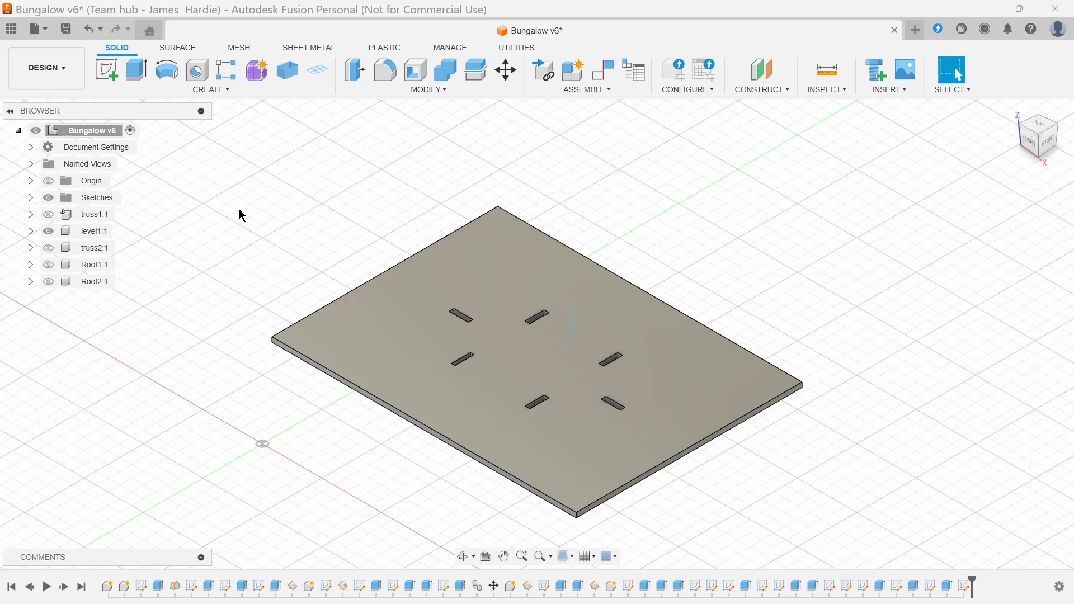
- Examine the available export commands, including the DXF export option for Sketch3 in the level1 component
{"action": "left_click", "coordinate": [511, 49]}
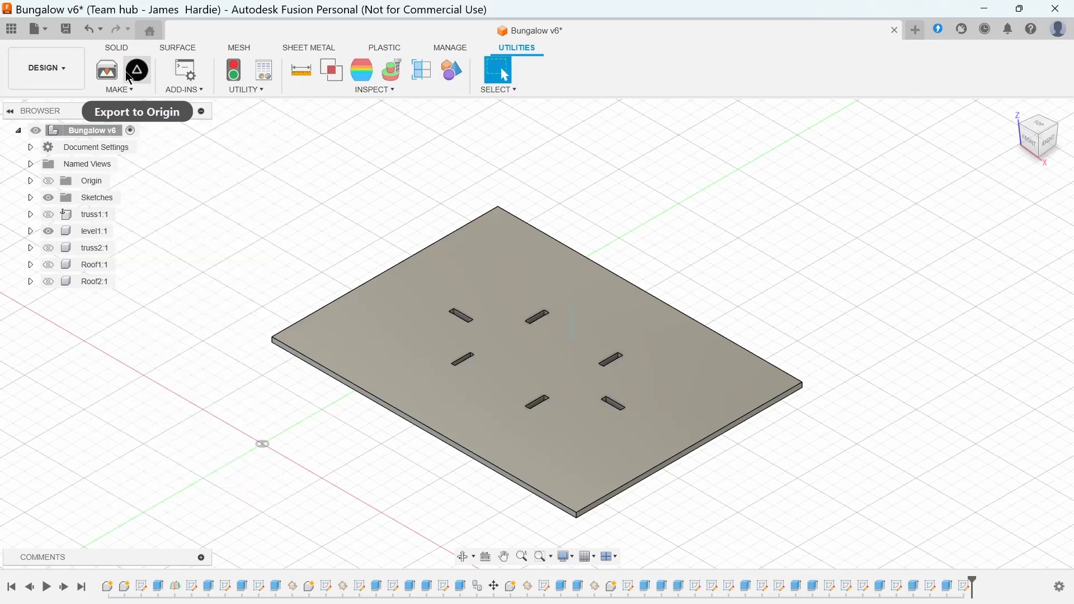
{"action": "left_click", "coordinate": [113, 50]}
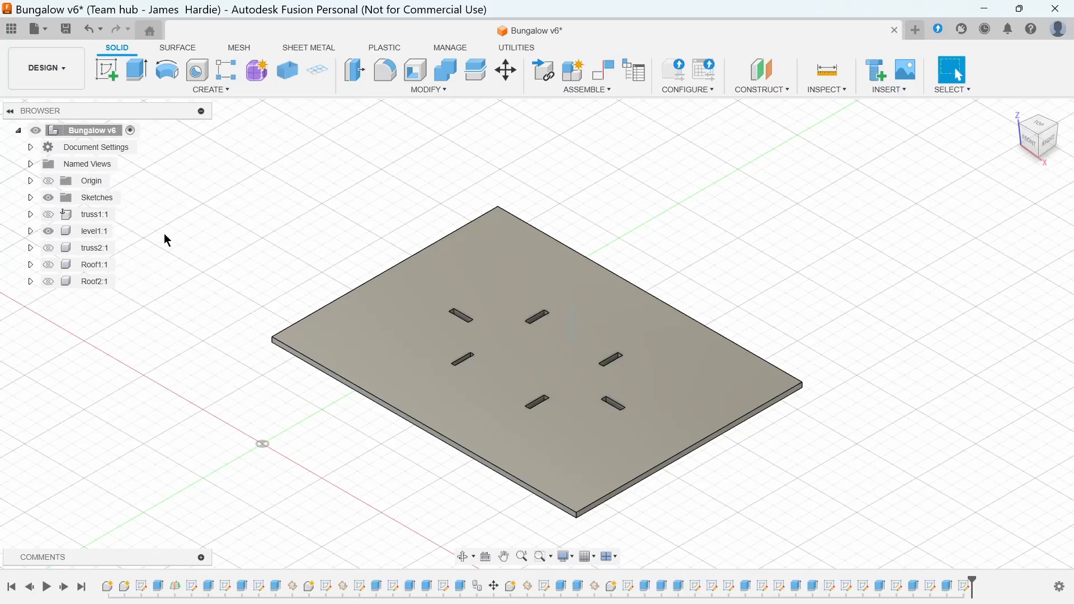
{"action": "left_click", "coordinate": [30, 232]}
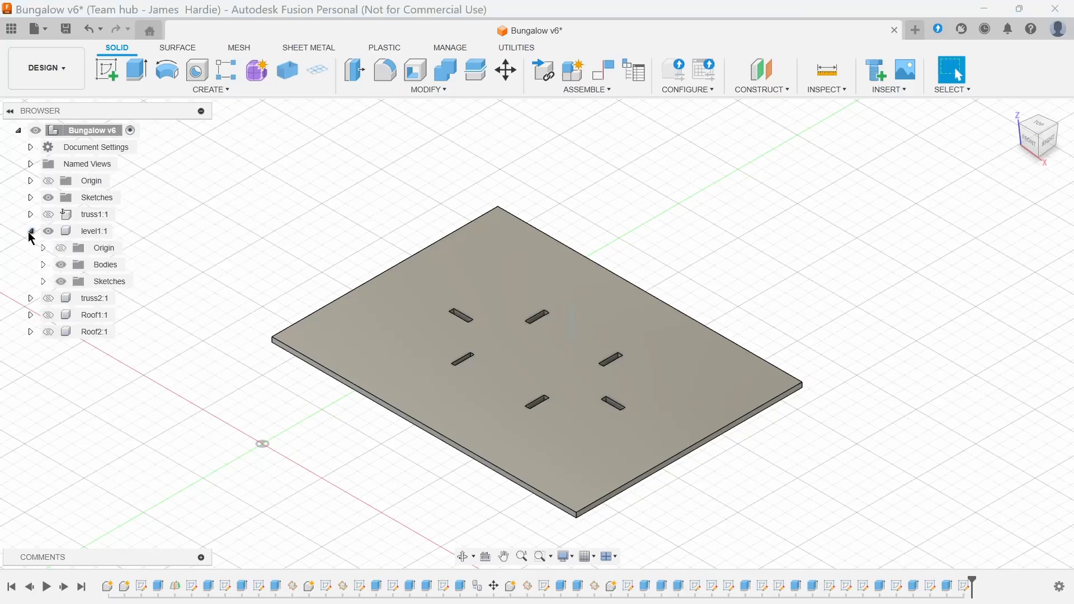
{"action": "left_click", "coordinate": [44, 281]}
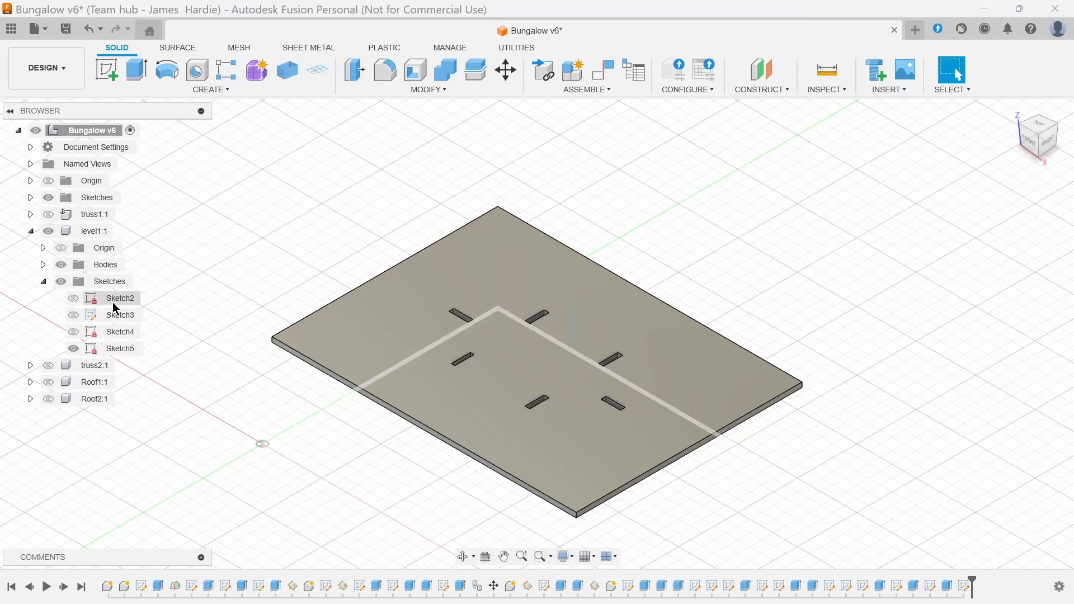
{"action": "right_click", "coordinate": [127, 319]}
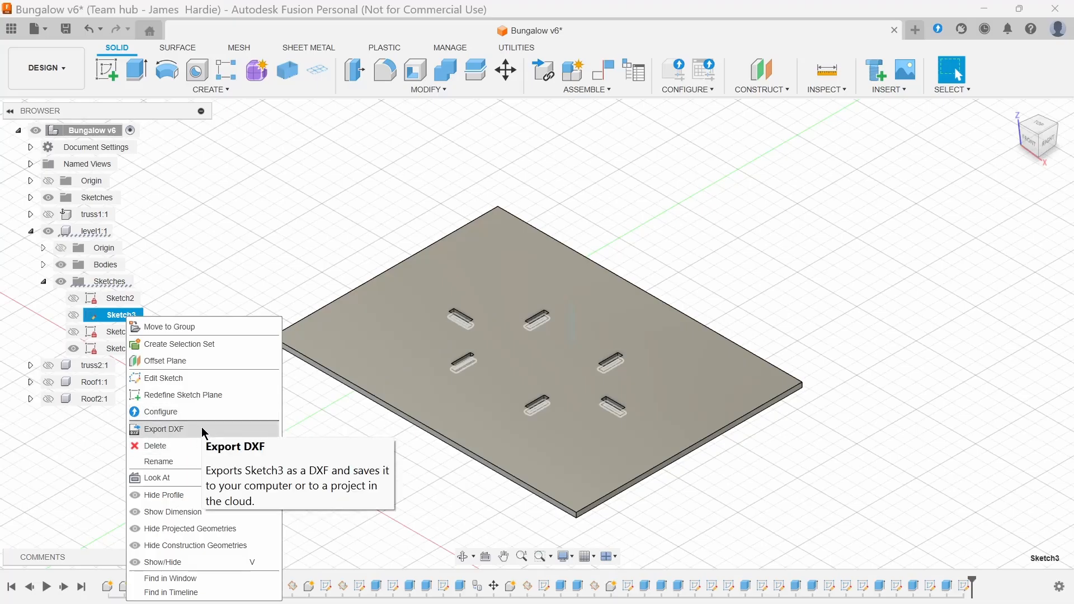
{"action": "left_click", "coordinate": [262, 240]}
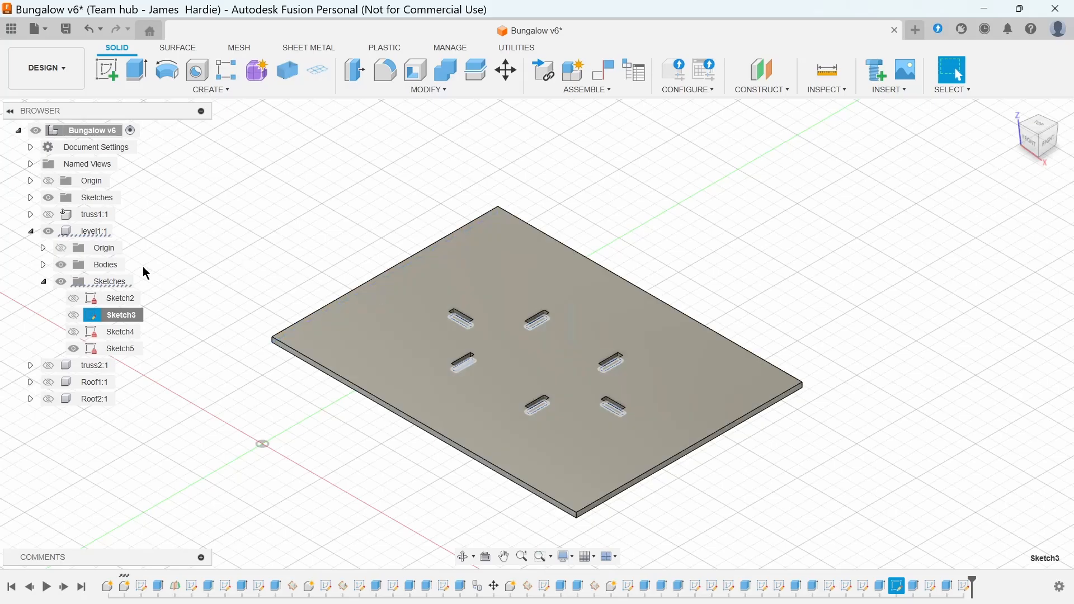
{"action": "left_click", "coordinate": [31, 231]}
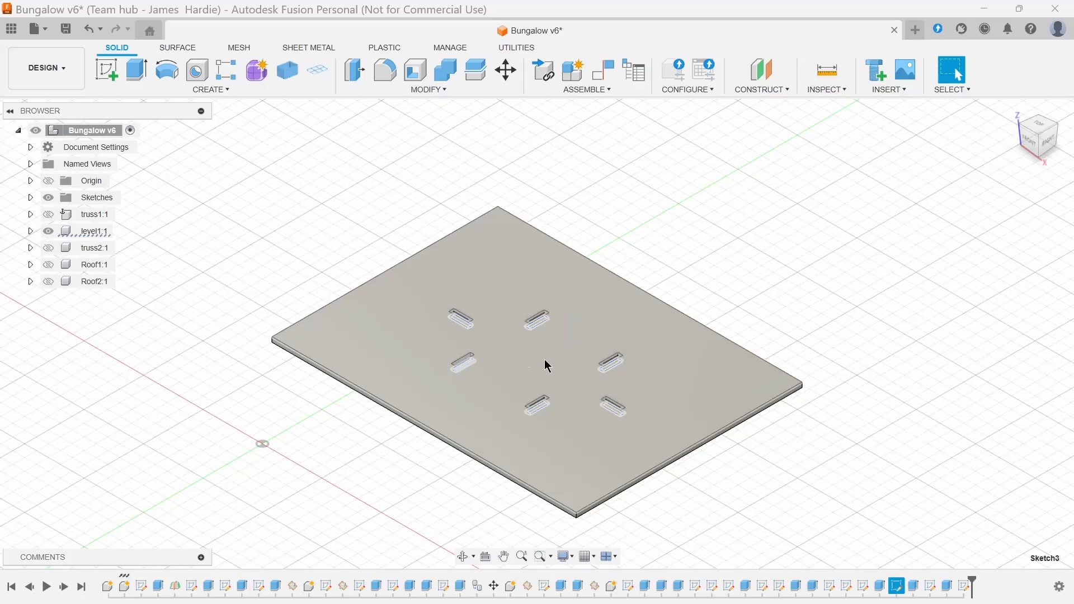
- Show the truss1 and truss2 components on the base plate and inspect how they interlock
{"action": "left_click", "coordinate": [46, 220]}
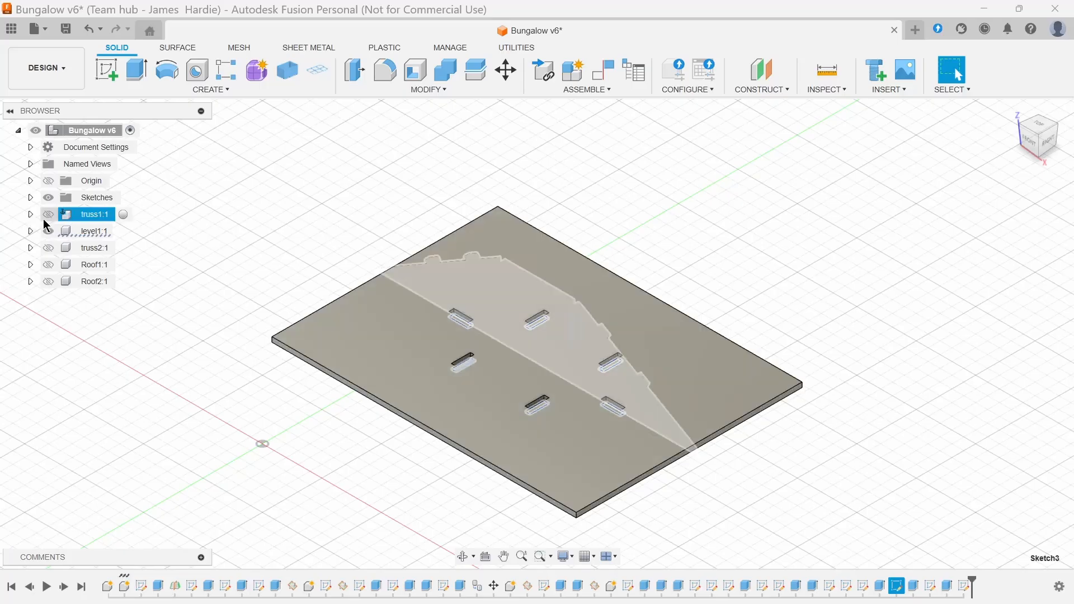
{"action": "left_click", "coordinate": [48, 215]}
{"action": "middle_click_drag", "start_coordinate": [404, 309], "coordinate": [482, 291], "text": "shift"}
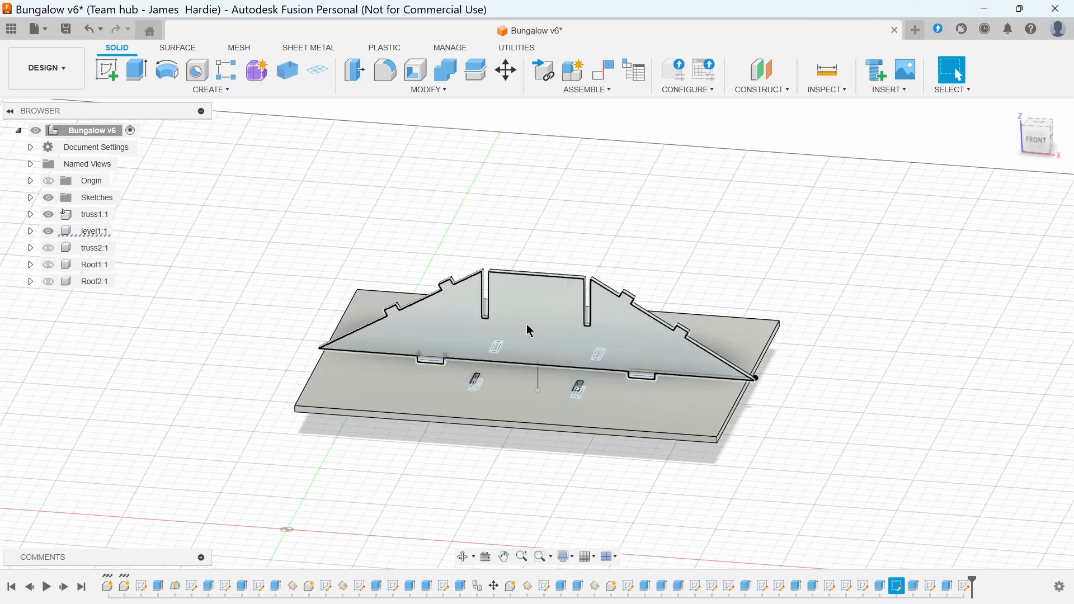
{"action": "left_click", "coordinate": [49, 247]}
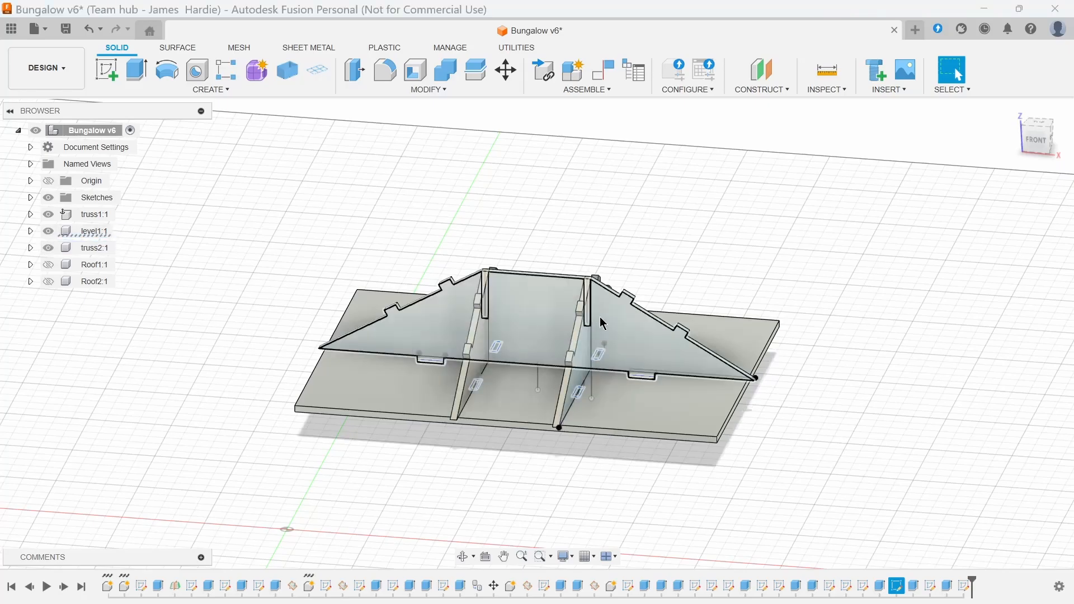
{"action": "mouse_move", "coordinate": [613, 321]}
{"action": "middle_mouse_down", "text": "shift"}
{"action": "mouse_move", "coordinate": [649, 380]}
{"action": "mouse_move", "coordinate": [602, 295]}
{"action": "mouse_move", "coordinate": [600, 306]}
{"action": "middle_mouse_up", "text": "shift"}
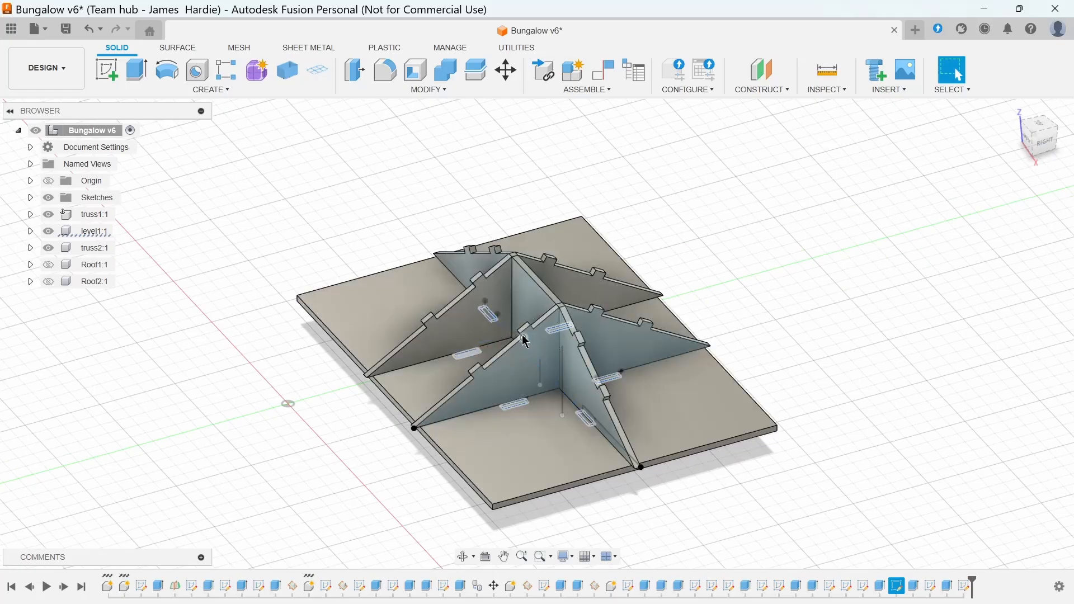
- Show the Roof1 and Roof2 components and inspect how the roof panels sit on the trusses
{"action": "left_click", "coordinate": [48, 265]}
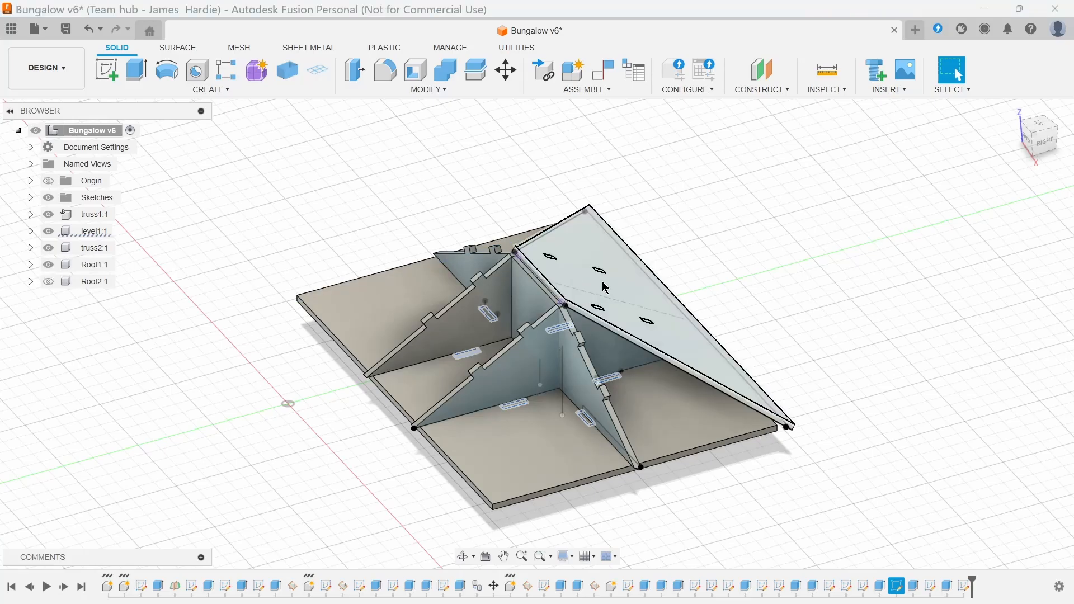
{"action": "middle_click_drag", "start_coordinate": [860, 396], "coordinate": [830, 348], "text": "shift"}
{"action": "middle_click_drag", "start_coordinate": [733, 381], "coordinate": [663, 359], "text": "shift"}
{"action": "scroll", "coordinate": [652, 361], "scroll_direction": "up", "scroll_amount": 3}
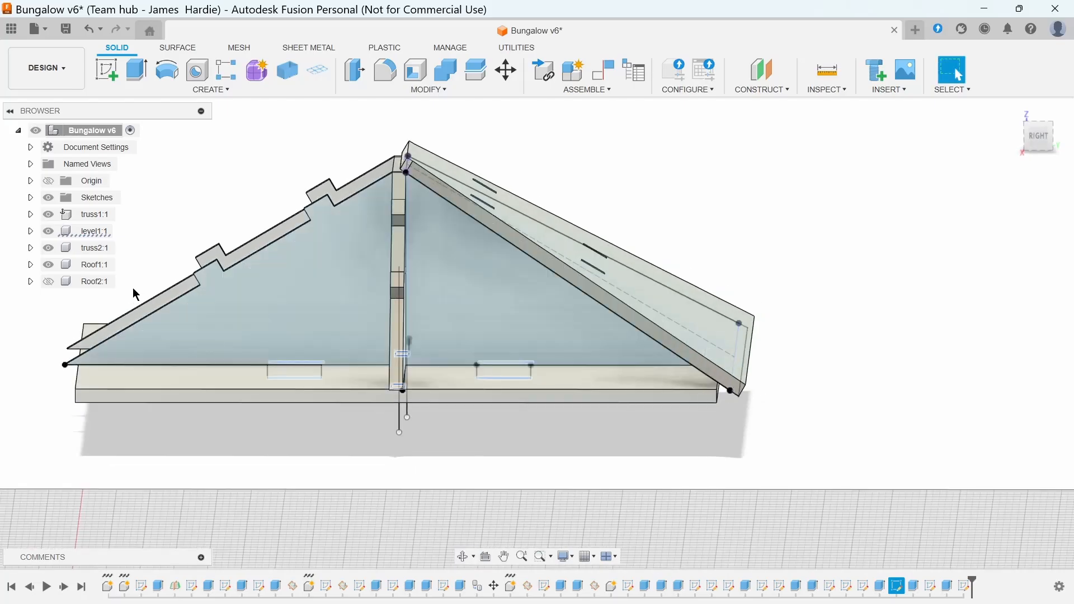
{"action": "left_click", "coordinate": [48, 281]}
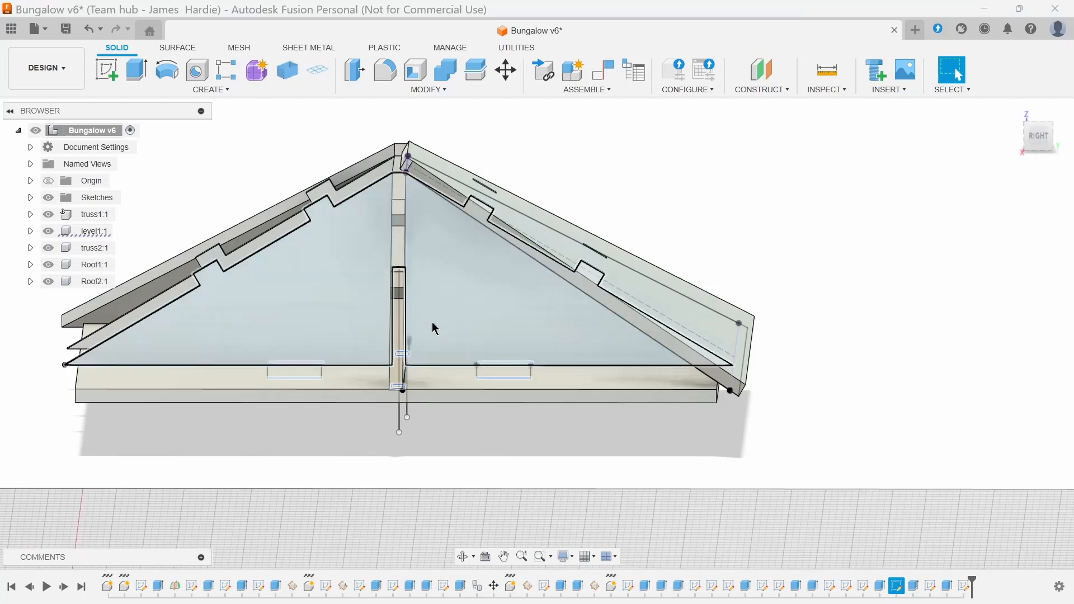
{"action": "scroll", "coordinate": [432, 321], "scroll_direction": "down", "scroll_amount": 5}
{"action": "middle_click_drag", "start_coordinate": [470, 291], "coordinate": [532, 322], "text": "shift"}
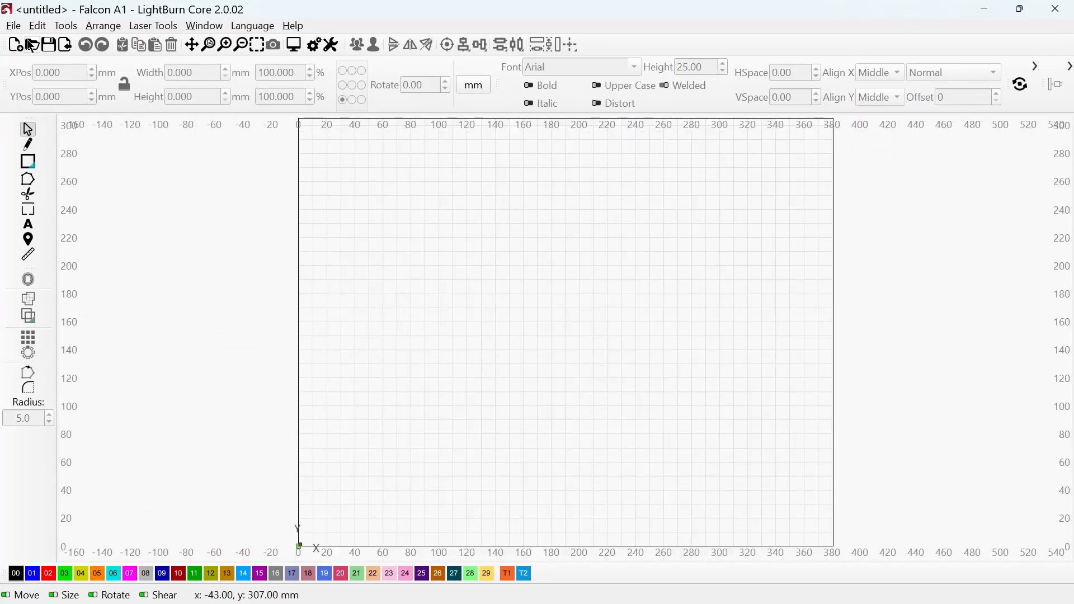
- Import the triangular roof panel drawing into the untitled project and inspect its outline and tab slots
{"action": "left_click", "coordinate": [65, 45]}
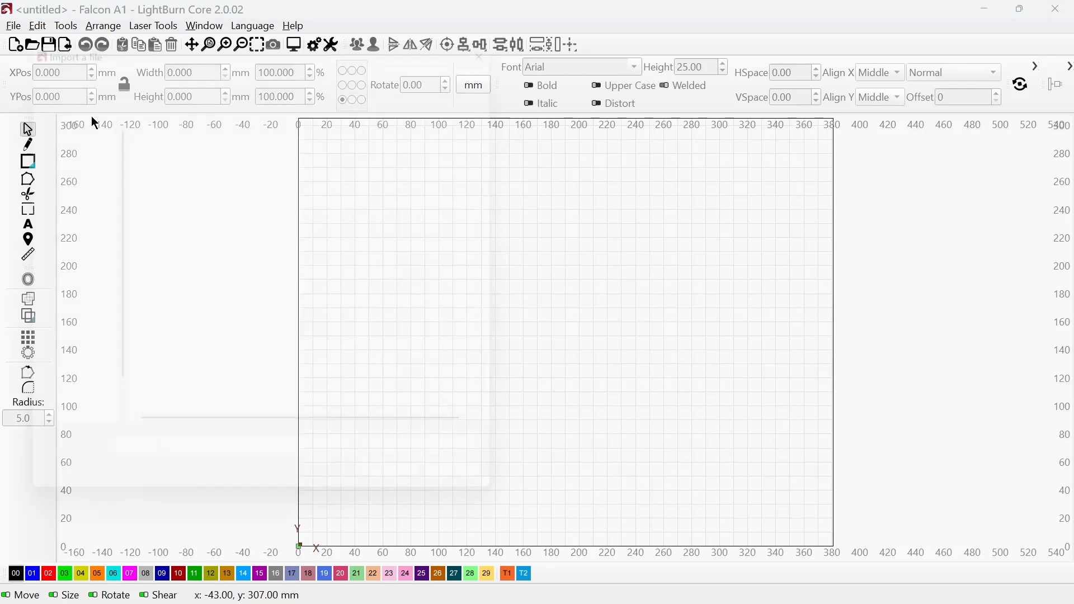
{"action": "double_click", "coordinate": [136, 218]}
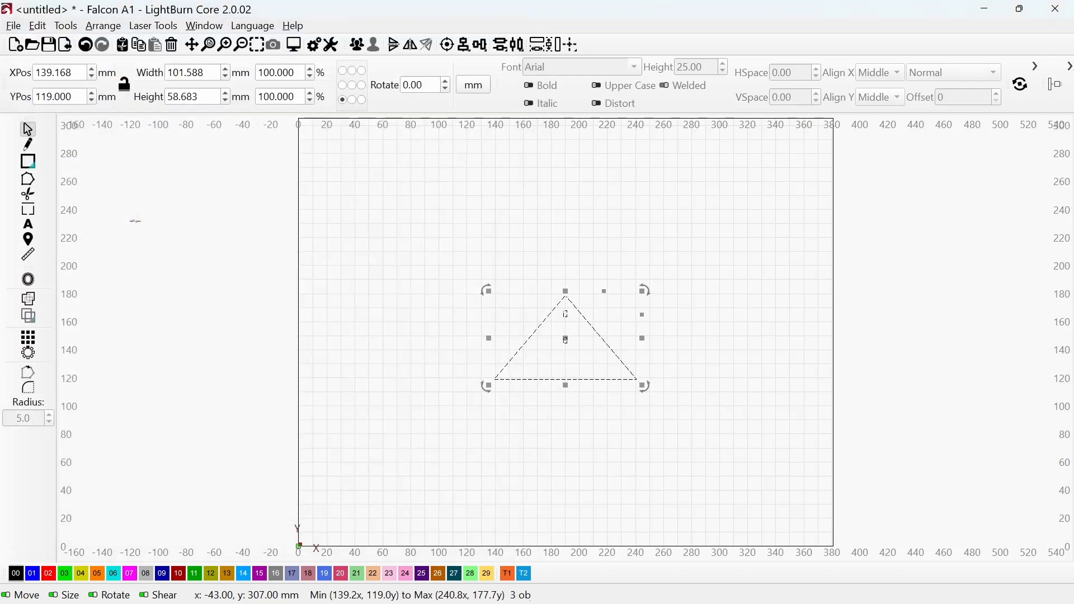
{"action": "left_click", "coordinate": [706, 313]}
{"action": "scroll", "coordinate": [647, 348], "scroll_direction": "up", "scroll_amount": 3}
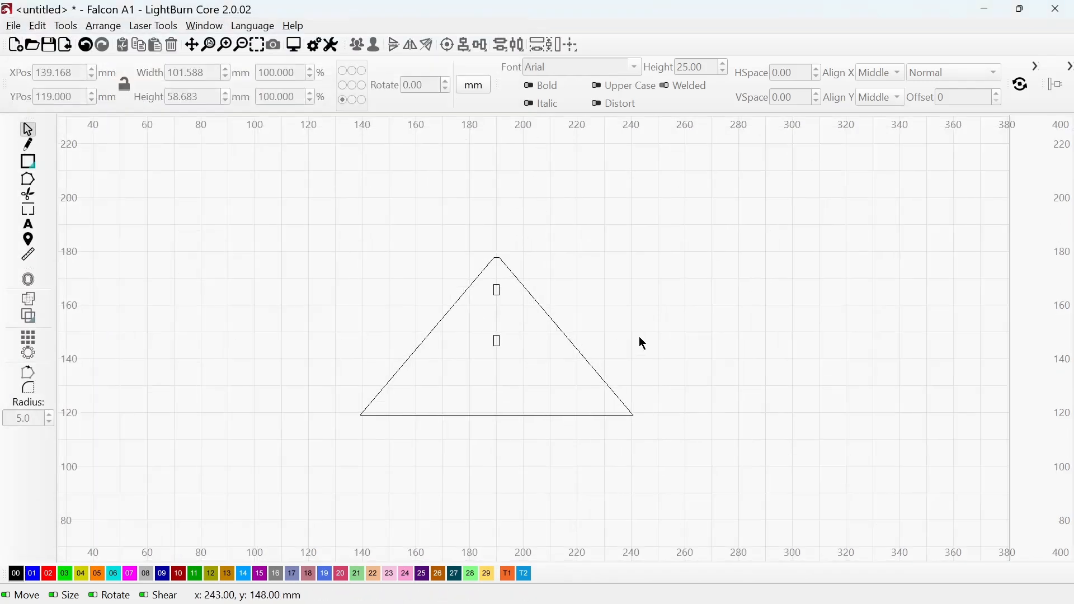
{"action": "scroll", "coordinate": [643, 343], "scroll_direction": "down", "scroll_amount": 1}
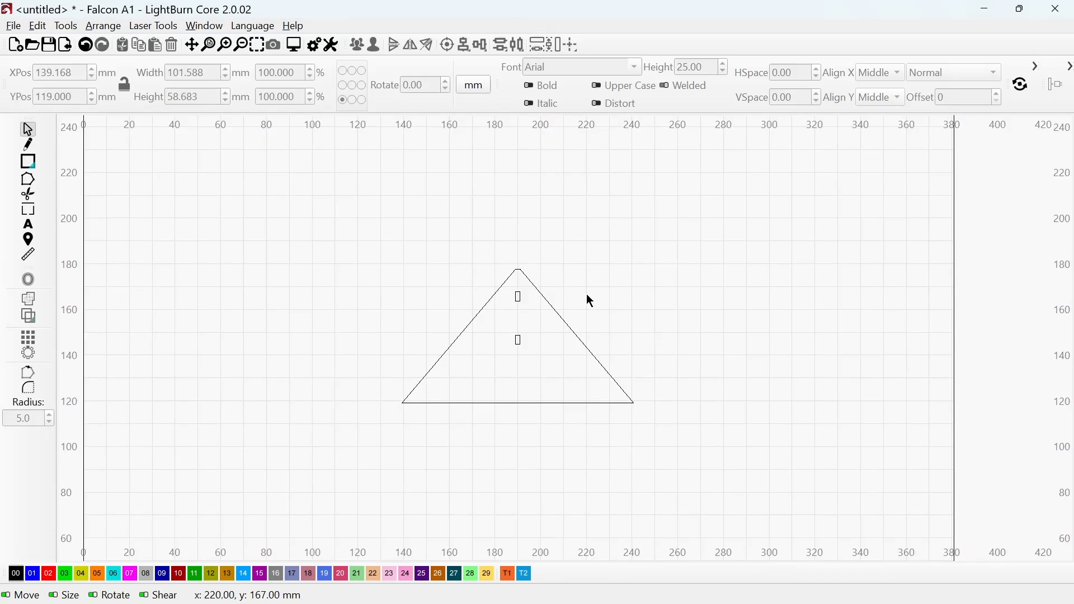
{"action": "scroll", "coordinate": [585, 302], "scroll_direction": "down", "scroll_amount": 1}
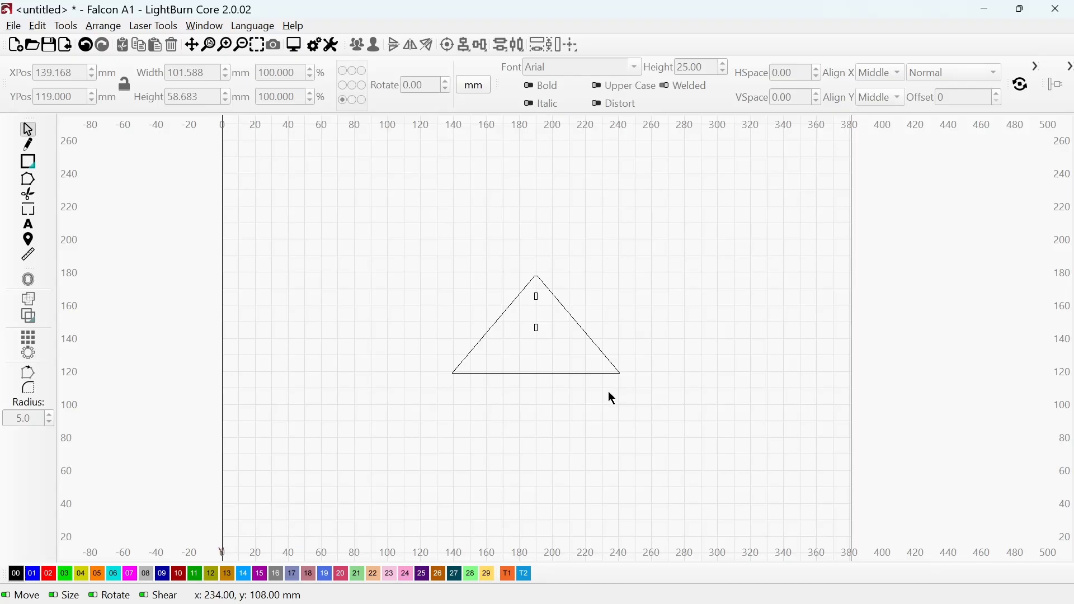
{"action": "left_click", "coordinate": [582, 362]}
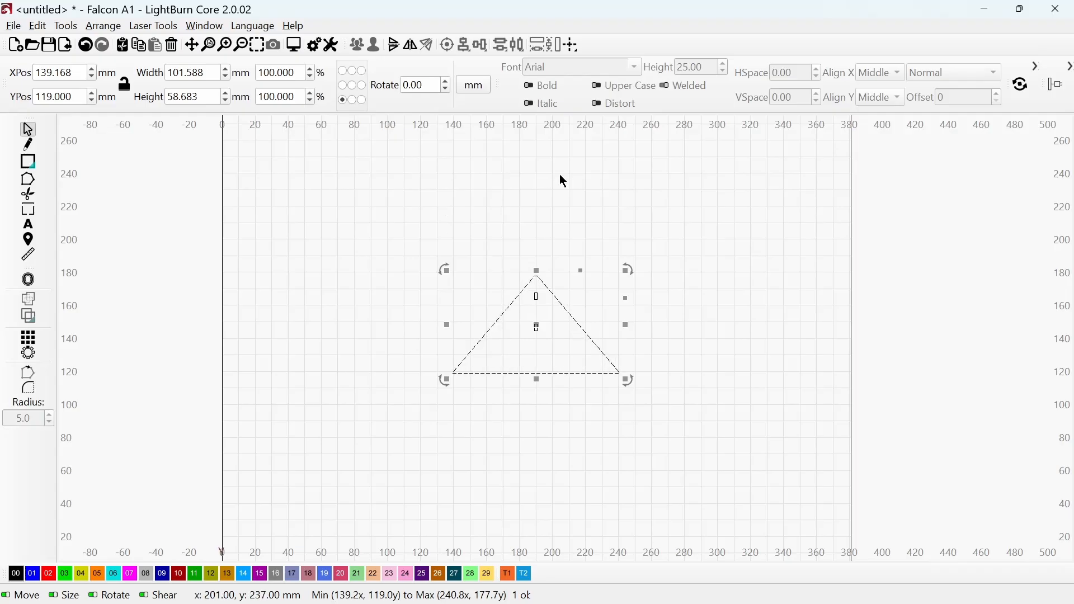
- Open the Bungalow.lbrn2 project, discarding the changes to the untitled one
{"action": "left_click", "coordinate": [32, 44]}
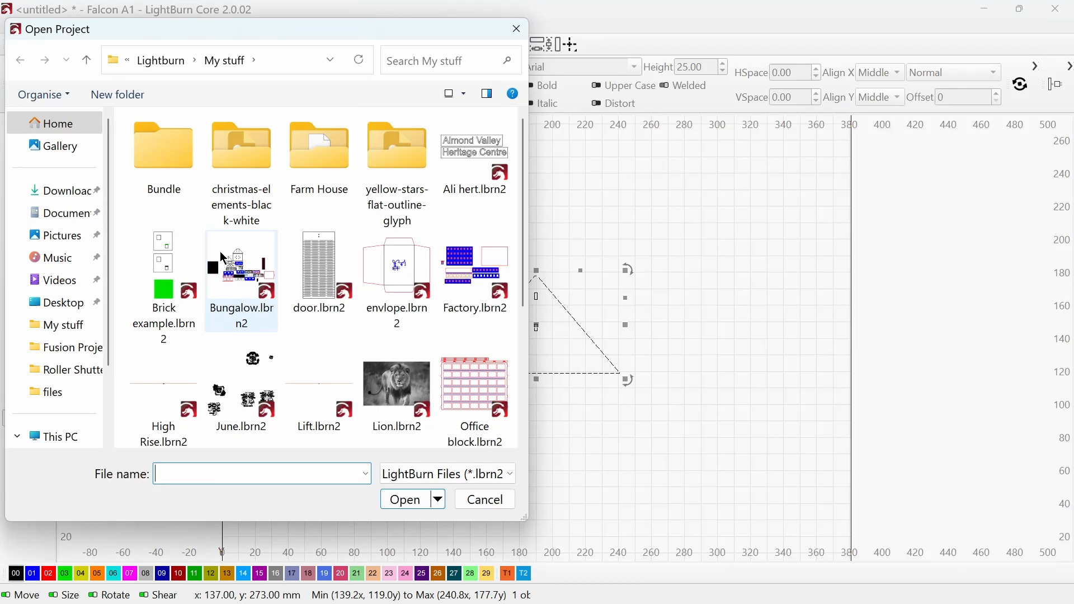
{"action": "double_click", "coordinate": [221, 258]}
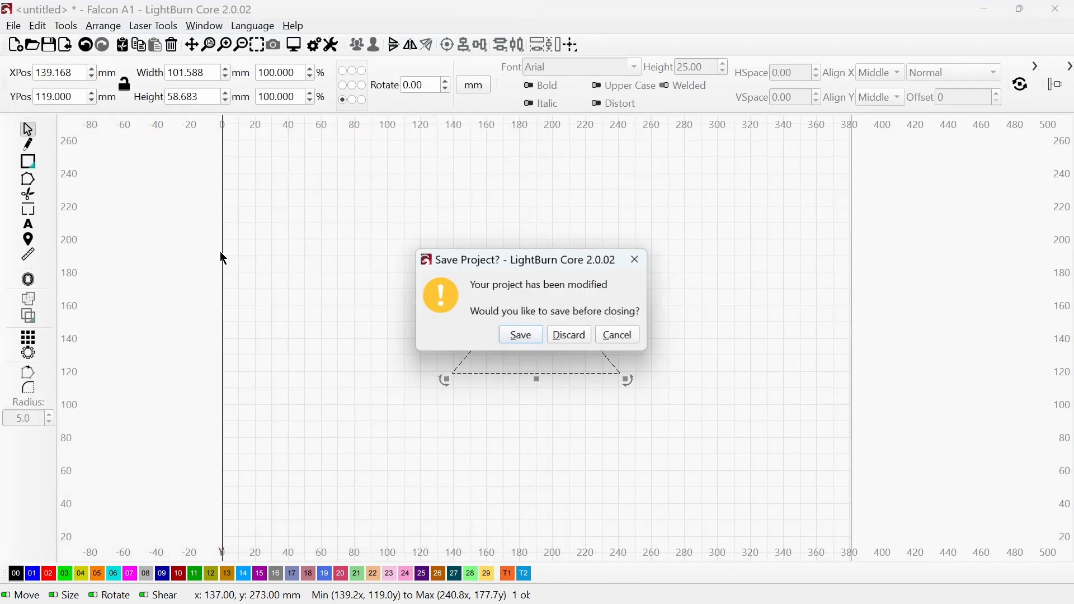
{"action": "left_click", "coordinate": [567, 340]}
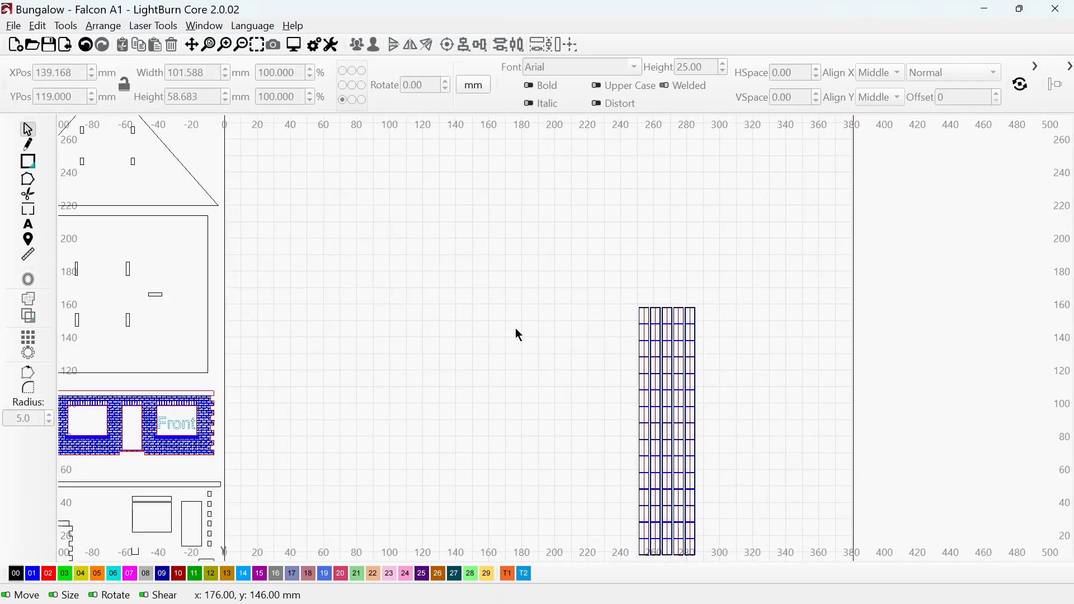
- Examine the layout of the bungalow's cut parts and the five narrow strips with blue cross lines on the work area
{"action": "scroll", "coordinate": [603, 379], "scroll_direction": "down", "scroll_amount": 1}
{"action": "scroll", "coordinate": [704, 387], "scroll_direction": "up", "scroll_amount": 2}
{"action": "scroll", "coordinate": [695, 383], "scroll_direction": "down", "scroll_amount": 3}
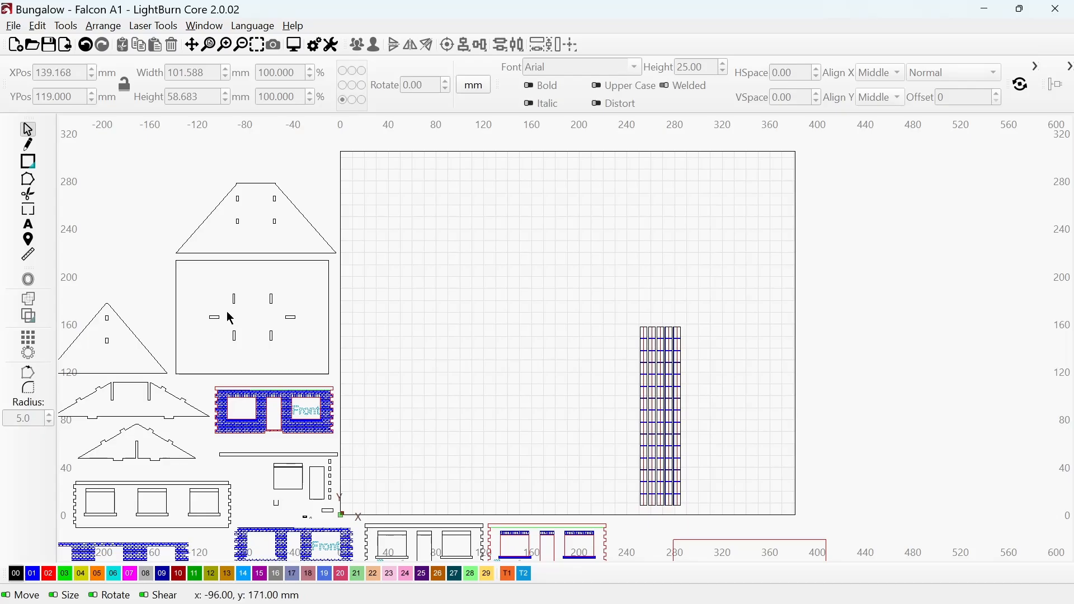
{"action": "scroll", "coordinate": [625, 369], "scroll_direction": "up", "scroll_amount": 4}
{"action": "scroll", "coordinate": [622, 364], "scroll_direction": "up", "scroll_amount": 2}
{"action": "scroll", "coordinate": [875, 321], "scroll_direction": "up", "scroll_amount": 1}
{"action": "scroll", "coordinate": [824, 359], "scroll_direction": "down", "scroll_amount": 1}
{"action": "middle_click_drag", "start_coordinate": [874, 322], "coordinate": [768, 369]}
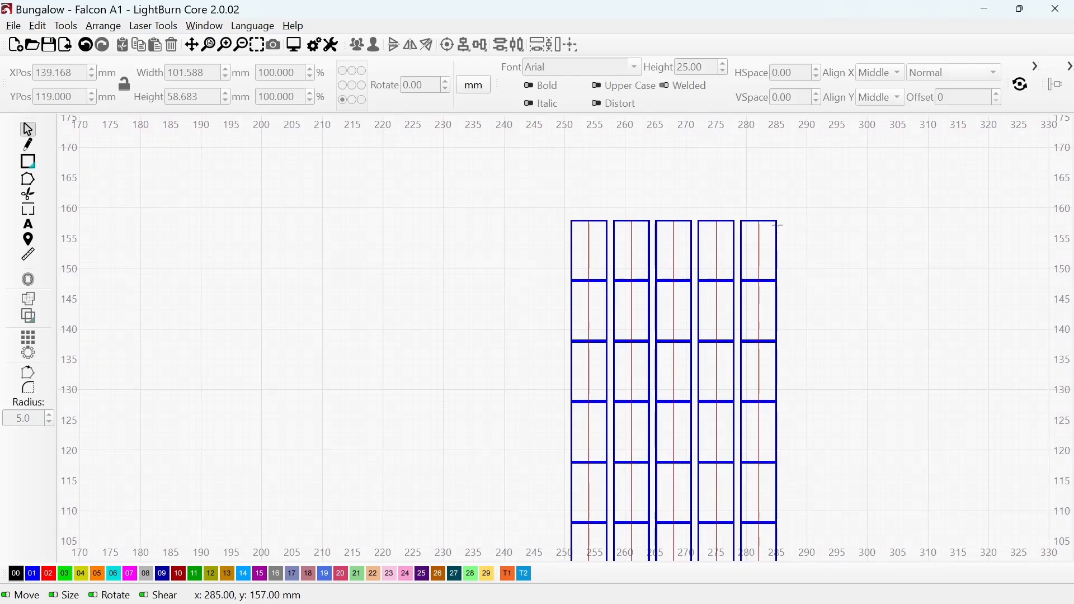
{"action": "scroll", "coordinate": [780, 237], "scroll_direction": "down", "scroll_amount": 8}
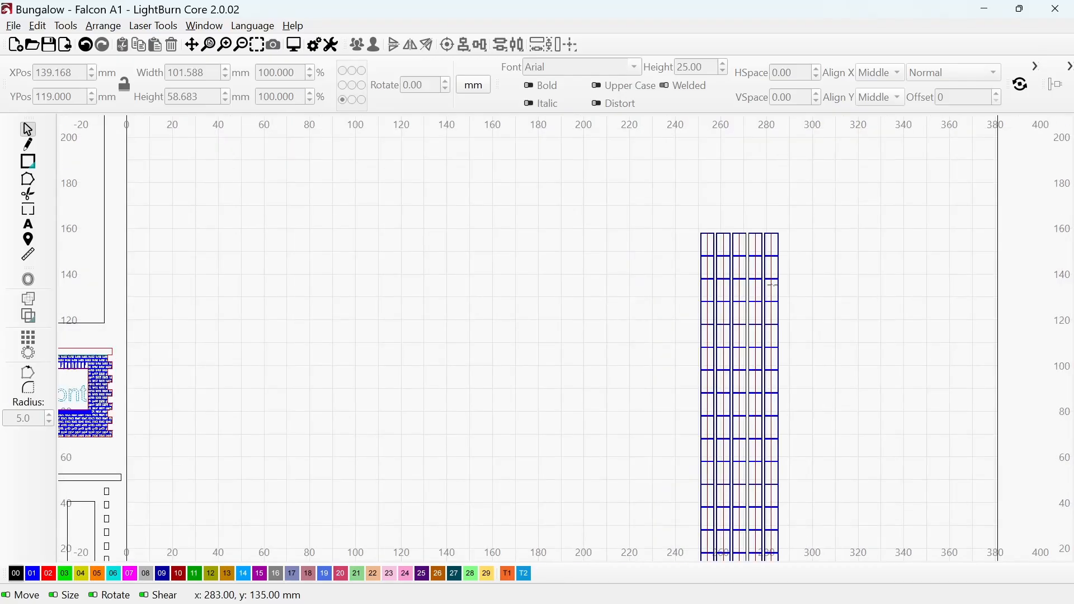
- Examine the brick wall panels and the staggered column of corner bricks below the work area
{"action": "middle_click_drag", "start_coordinate": [652, 295], "coordinate": [622, 202]}
{"action": "middle_click_drag", "start_coordinate": [614, 375], "coordinate": [662, 271]}
{"action": "scroll", "coordinate": [688, 482], "scroll_direction": "up", "scroll_amount": 1}
{"action": "middle_click_drag", "start_coordinate": [687, 482], "coordinate": [688, 329]}
{"action": "scroll", "coordinate": [644, 426], "scroll_direction": "up", "scroll_amount": 4}
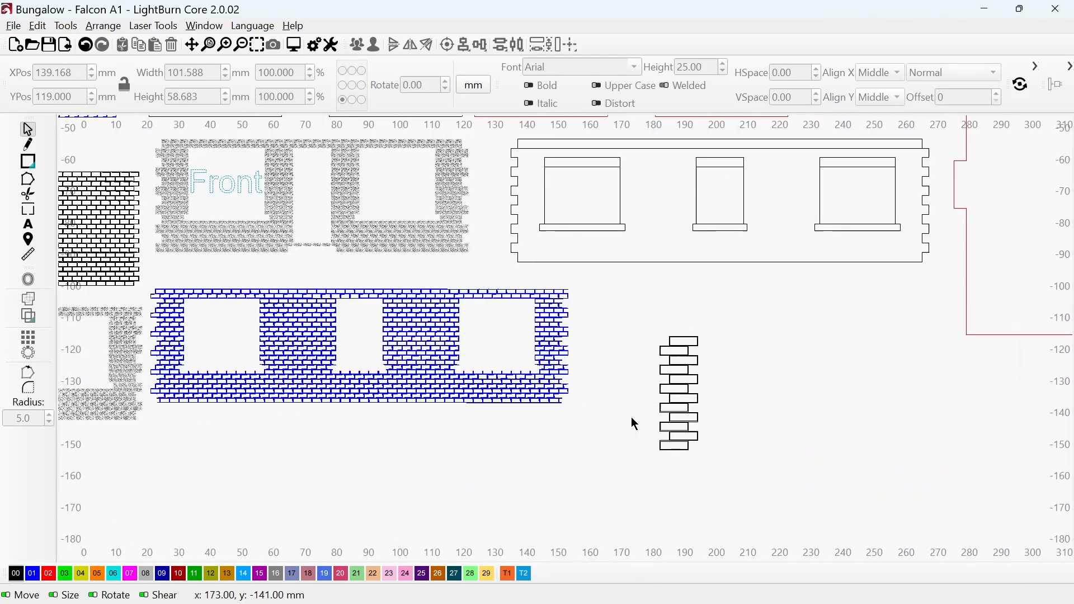
{"action": "scroll", "coordinate": [635, 424], "scroll_direction": "up", "scroll_amount": 5}
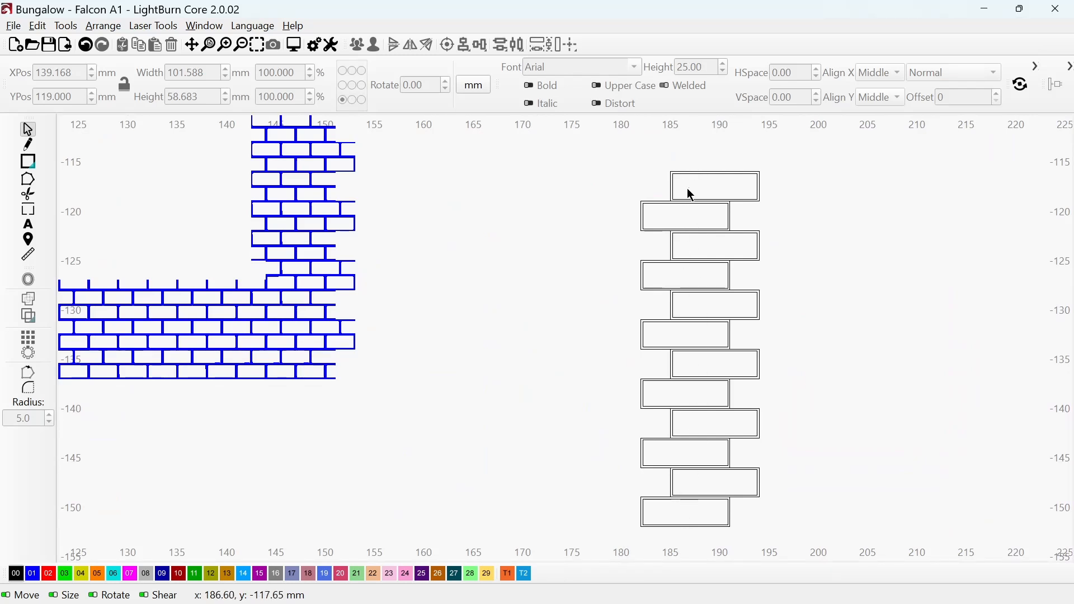
{"action": "scroll", "coordinate": [707, 173], "scroll_direction": "down", "scroll_amount": 2}
{"action": "scroll", "coordinate": [667, 196], "scroll_direction": "down", "scroll_amount": 1}
- Examine the sheet of slotted roof tile strips beside the other bungalow parts, down to its first row
{"action": "middle_click_drag", "start_coordinate": [604, 203], "coordinate": [961, 282]}
{"action": "middle_click_drag", "start_coordinate": [346, 320], "coordinate": [838, 425]}
{"action": "scroll", "coordinate": [698, 347], "scroll_direction": "up", "scroll_amount": 3}
{"action": "scroll", "coordinate": [698, 347], "scroll_direction": "down", "scroll_amount": 8}
{"action": "scroll", "coordinate": [699, 348], "scroll_direction": "down", "scroll_amount": 1}
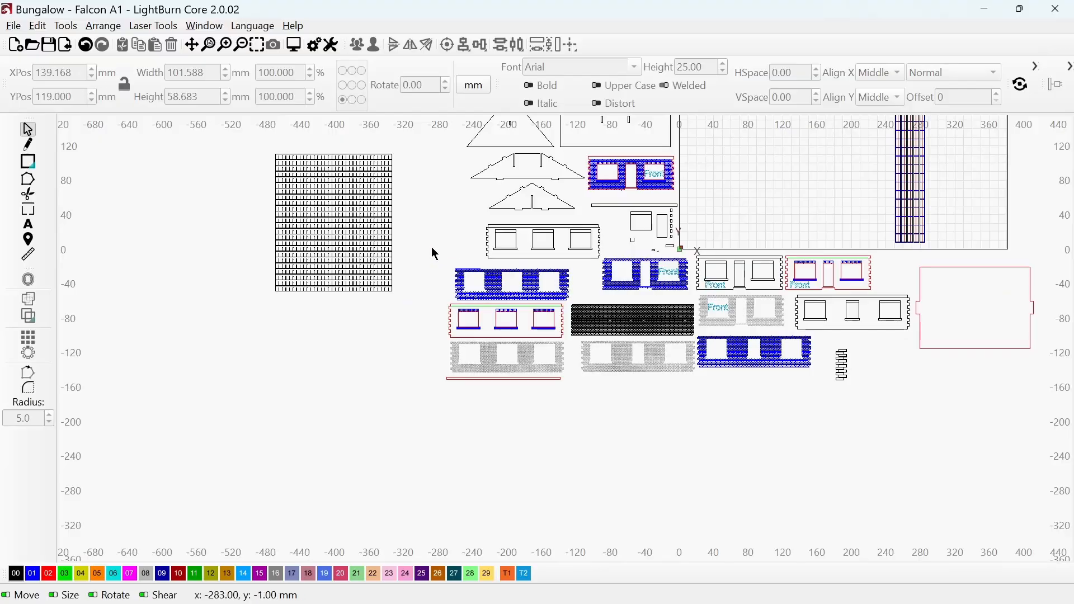
{"action": "scroll", "coordinate": [319, 241], "scroll_direction": "up", "scroll_amount": 9}
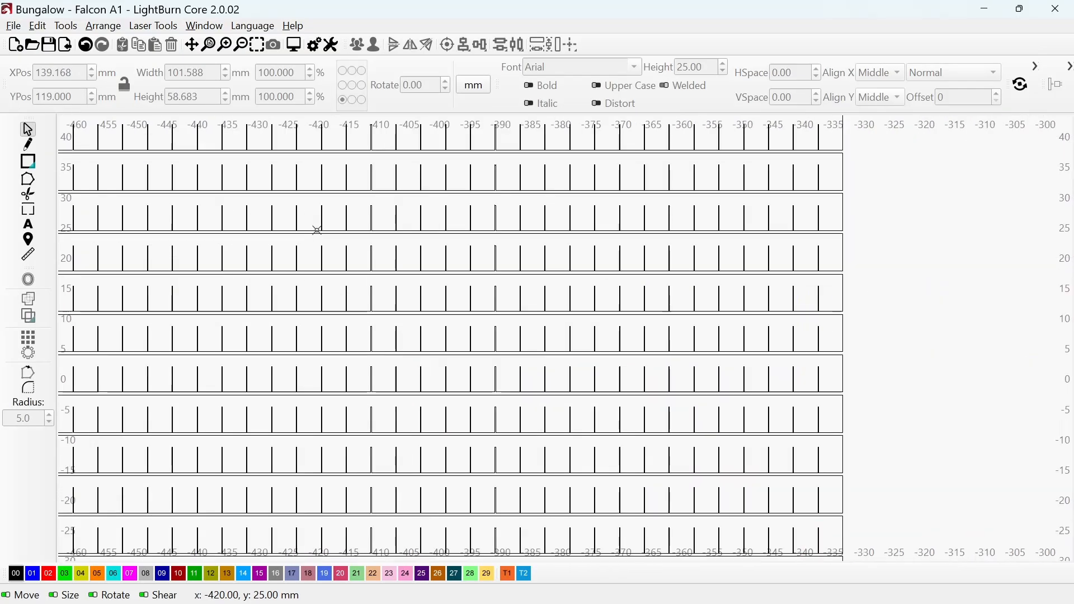
{"action": "scroll", "coordinate": [319, 240], "scroll_direction": "up", "scroll_amount": 1}
{"action": "mouse_move", "coordinate": [313, 245]}
{"action": "middle_mouse_down"}
{"action": "mouse_move", "coordinate": [546, 380]}
{"action": "mouse_move", "coordinate": [689, 395]}
{"action": "middle_mouse_up"}
{"action": "mouse_move", "coordinate": [610, 240]}
{"action": "middle_mouse_down"}
{"action": "mouse_move", "coordinate": [518, 364]}
{"action": "mouse_move", "coordinate": [547, 509]}
{"action": "middle_mouse_up"}
{"action": "middle_click_drag", "start_coordinate": [501, 235], "coordinate": [457, 448]}
{"action": "scroll", "coordinate": [431, 235], "scroll_direction": "up", "scroll_amount": 3}
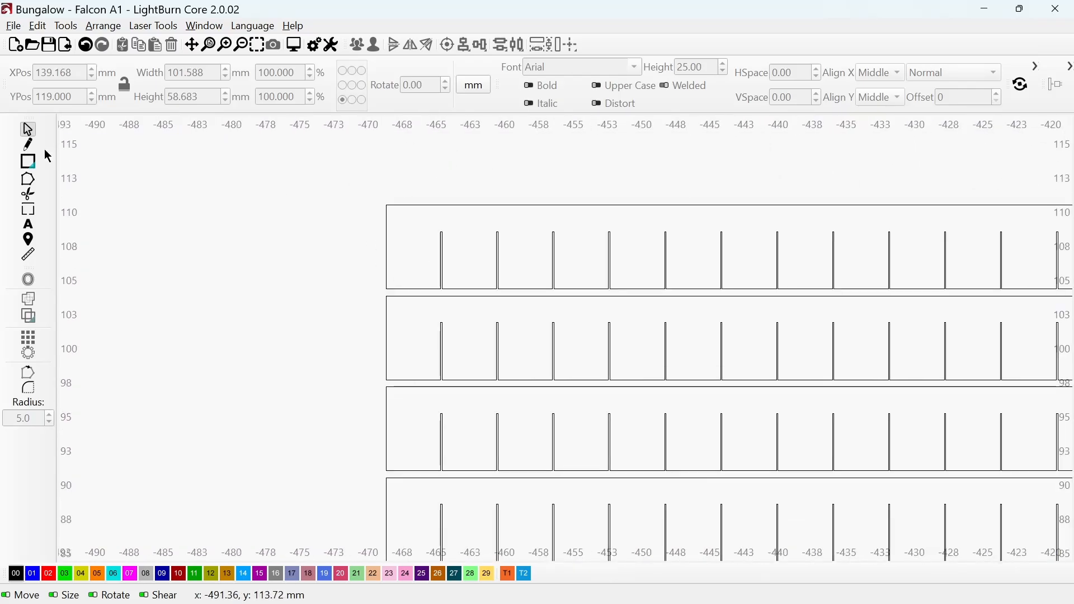
- Draw a rectangle about 4 mm wide and 4.2 mm high over the first tile of the top strip, ending at its first slot
{"action": "left_click", "coordinate": [29, 161]}
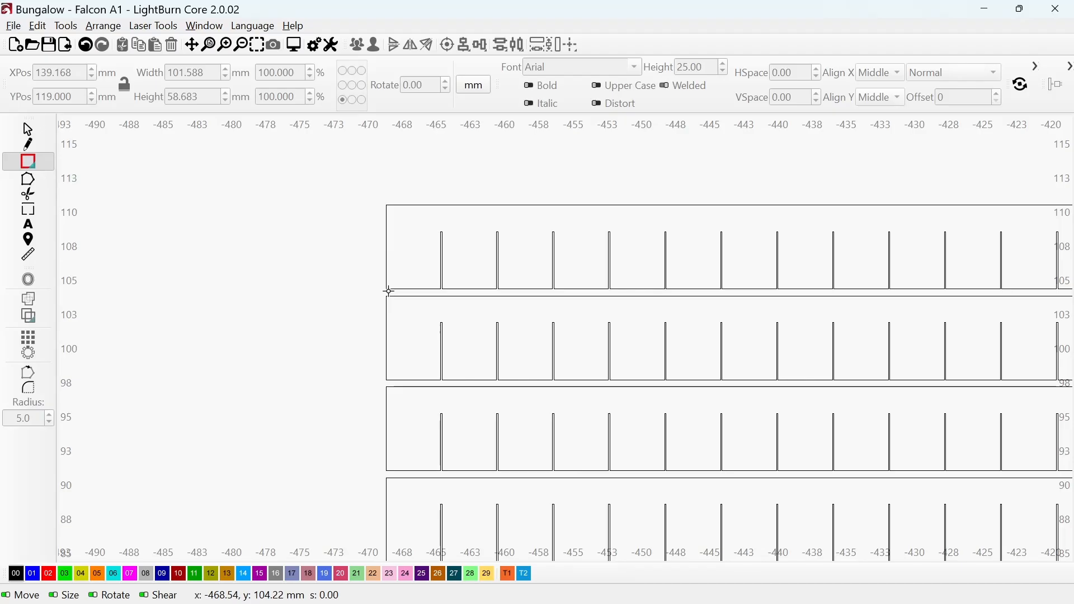
{"action": "left_click_drag", "start_coordinate": [387, 290], "coordinate": [439, 236]}
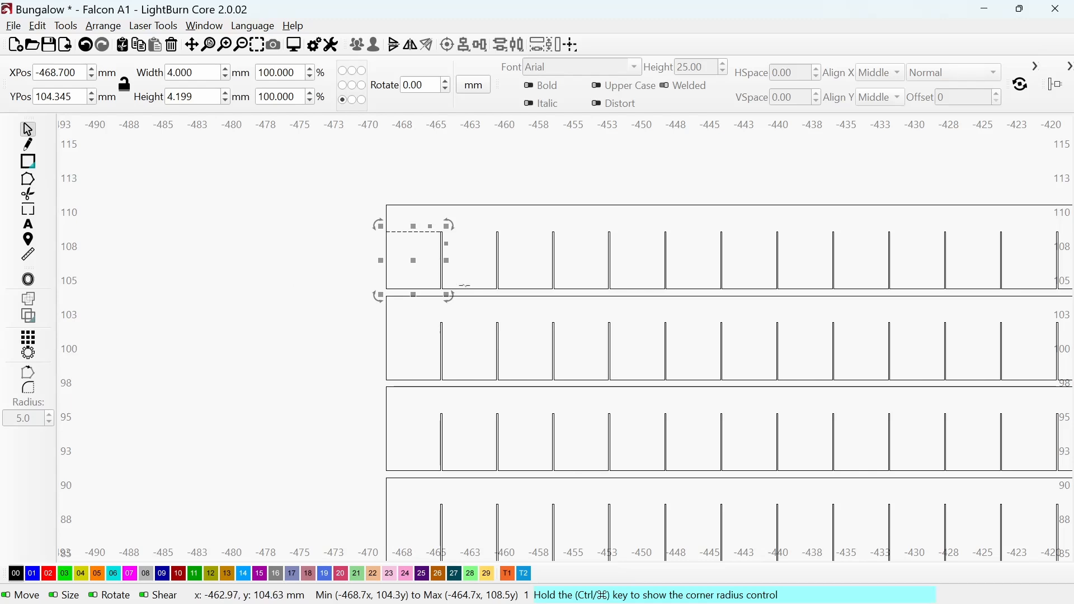
{"action": "scroll", "coordinate": [465, 286], "scroll_direction": "up", "scroll_amount": 3}
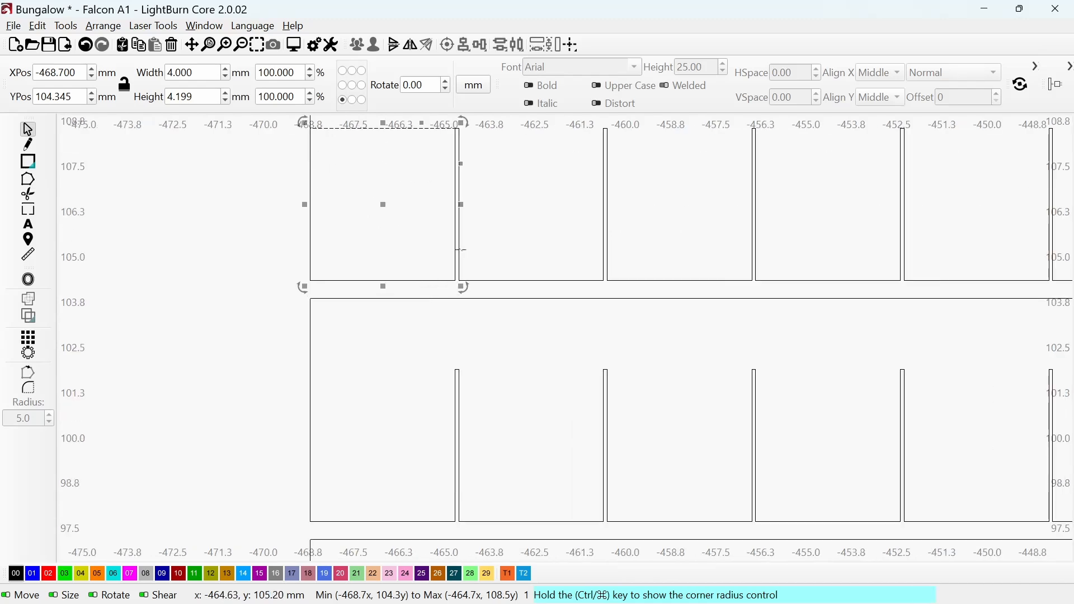
{"action": "scroll", "coordinate": [468, 258], "scroll_direction": "up", "scroll_amount": 1}
{"action": "scroll", "coordinate": [461, 258], "scroll_direction": "down", "scroll_amount": 1}
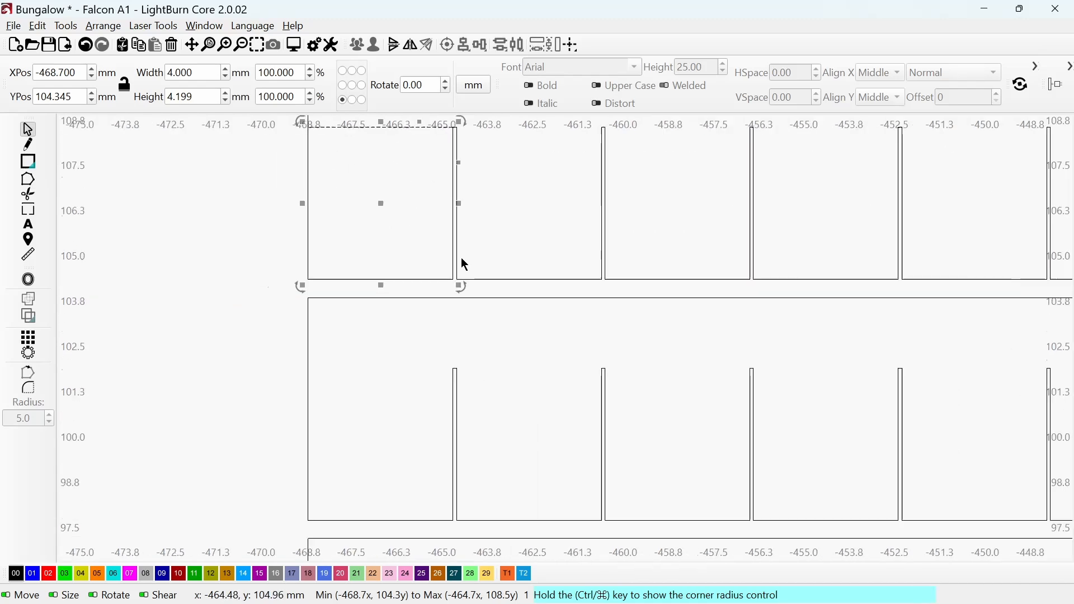
{"action": "scroll", "coordinate": [460, 258], "scroll_direction": "down", "scroll_amount": 2}
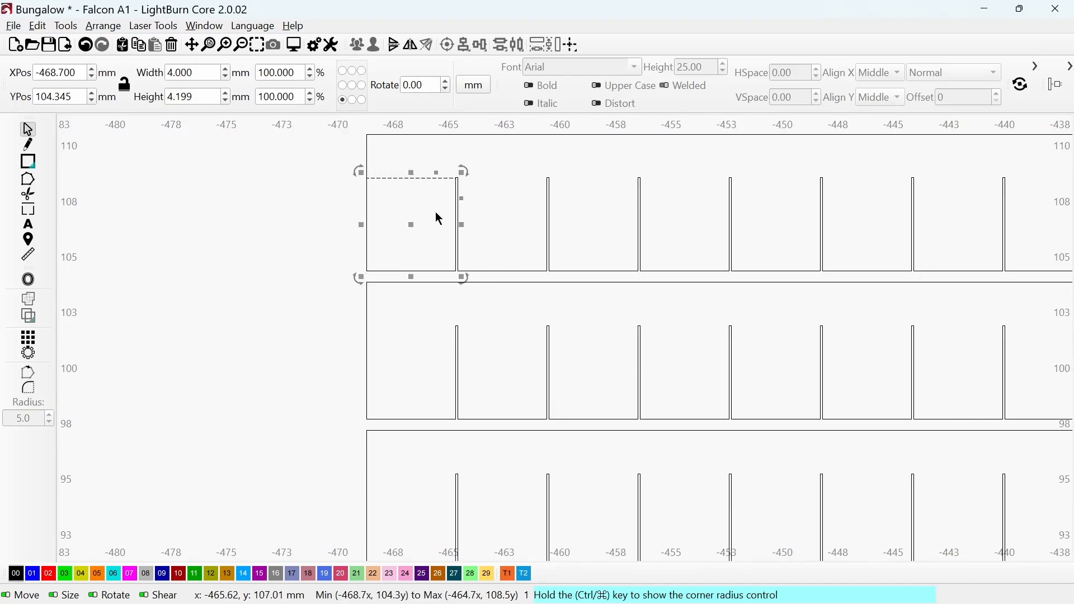
{"action": "scroll", "coordinate": [439, 220], "scroll_direction": "down", "scroll_amount": 5}
{"action": "left_click", "coordinate": [366, 224]}
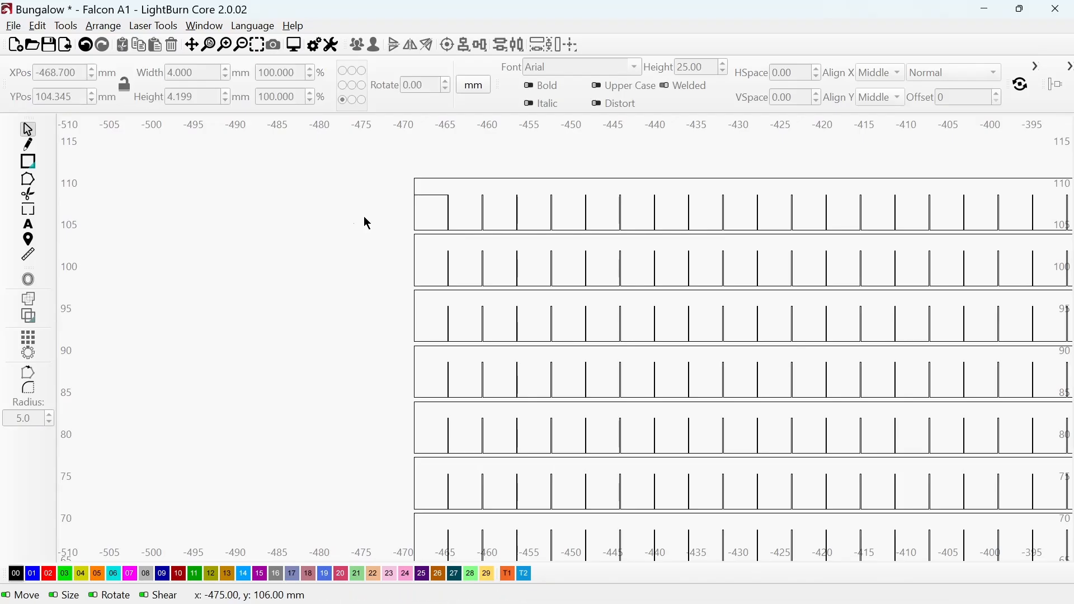
{"action": "scroll", "coordinate": [365, 240], "scroll_direction": "down", "scroll_amount": 2}
{"action": "scroll", "coordinate": [553, 264], "scroll_direction": "up", "scroll_amount": 4}
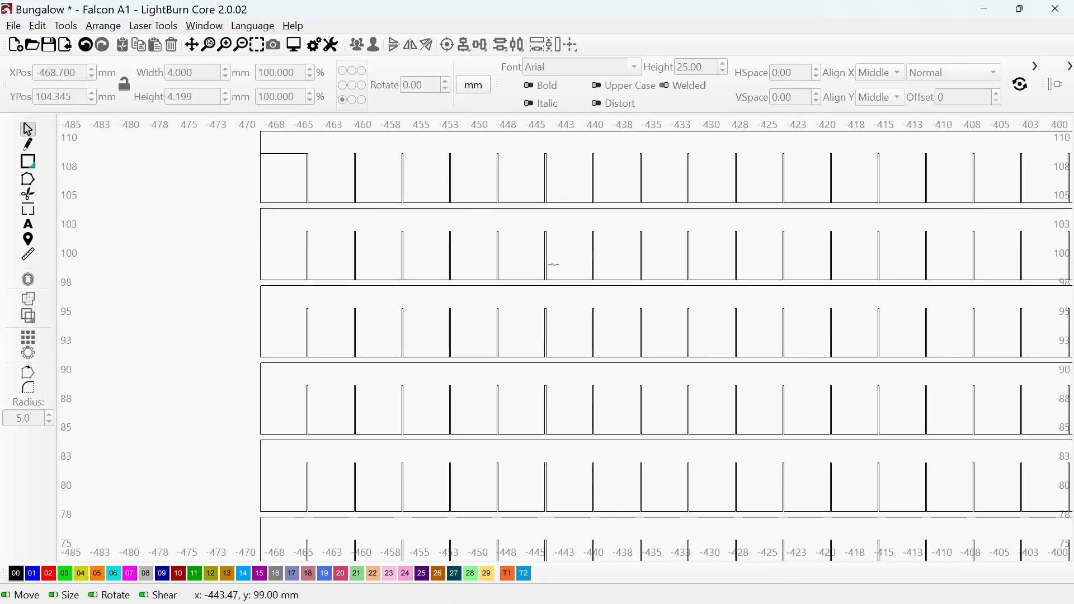
{"action": "scroll", "coordinate": [553, 265], "scroll_direction": "down", "scroll_amount": 5}
{"action": "scroll", "coordinate": [553, 265], "scroll_direction": "down", "scroll_amount": 3}
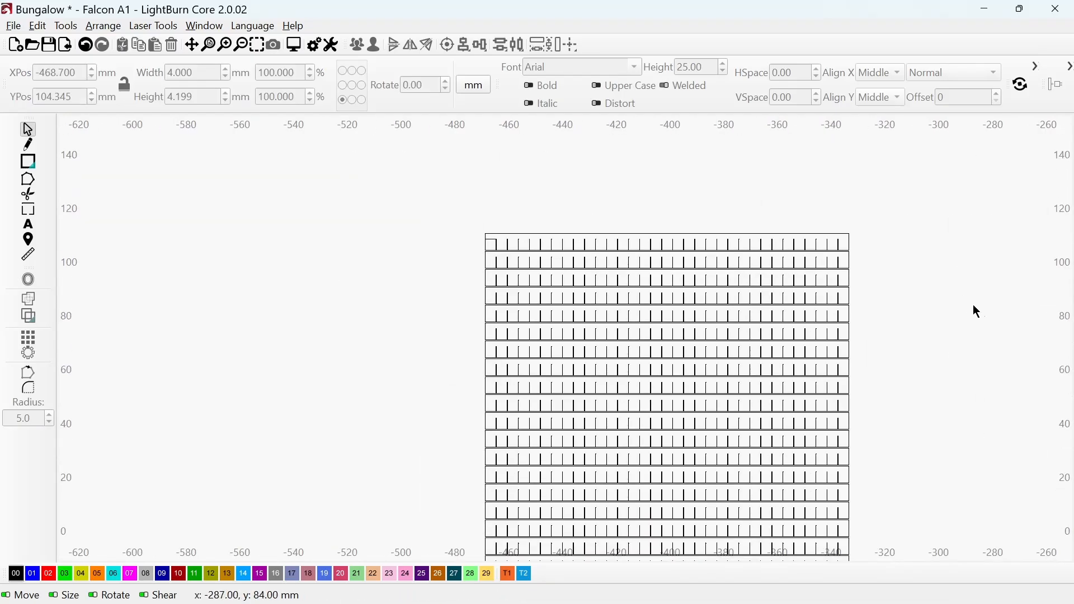